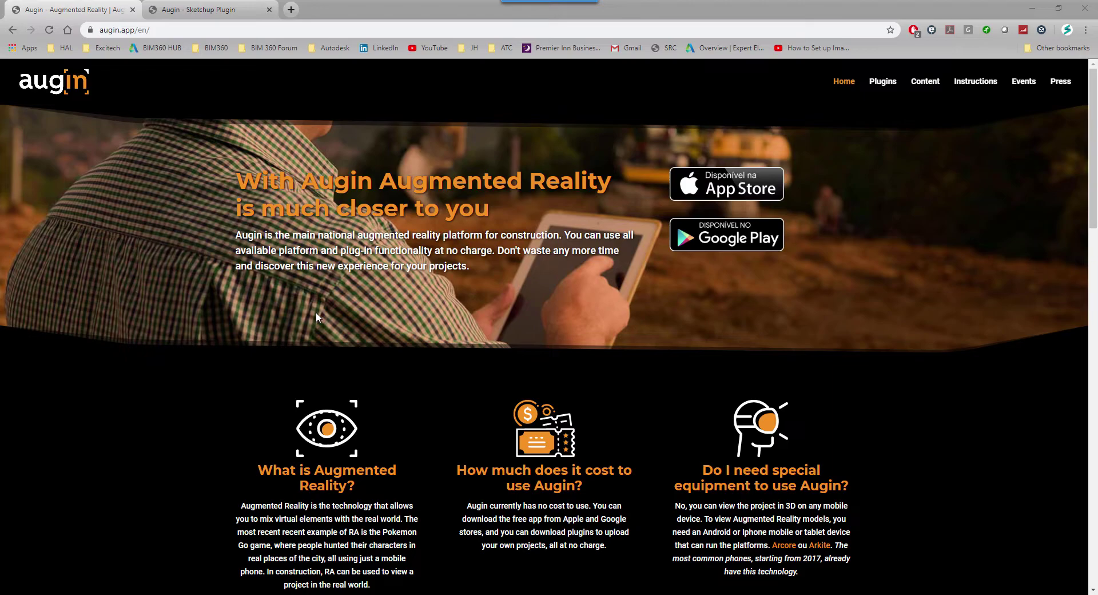
Open the SketchUp plugin download form from Augin's Plugins page and translate it into English
{"action": "scroll", "coordinate": [423, 291], "scroll_direction": "down", "scroll_amount": 2}
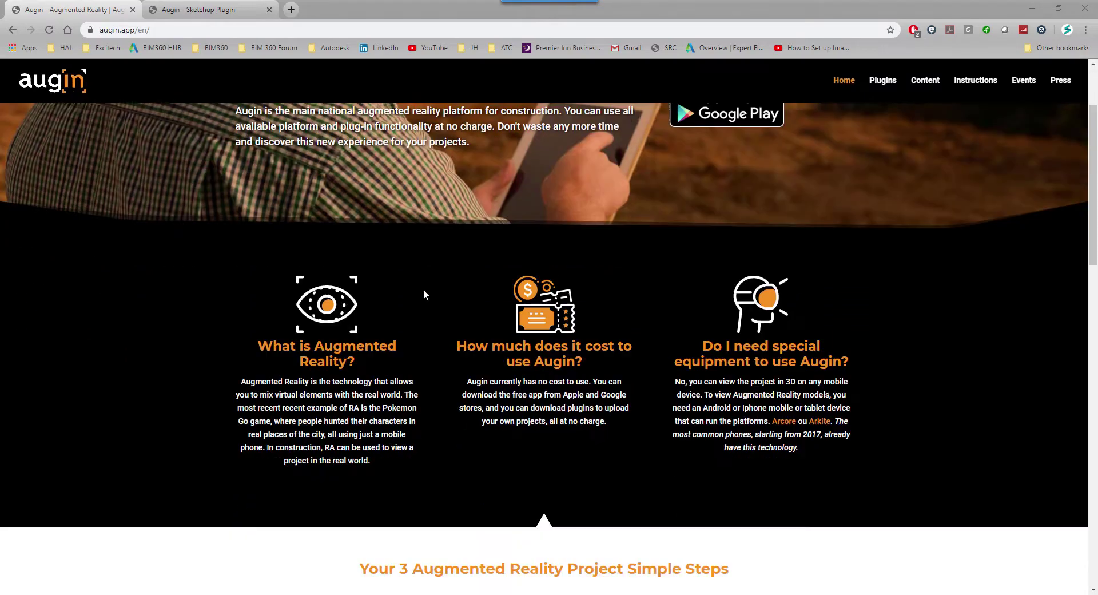
{"action": "scroll", "coordinate": [435, 280], "scroll_direction": "up", "scroll_amount": 2}
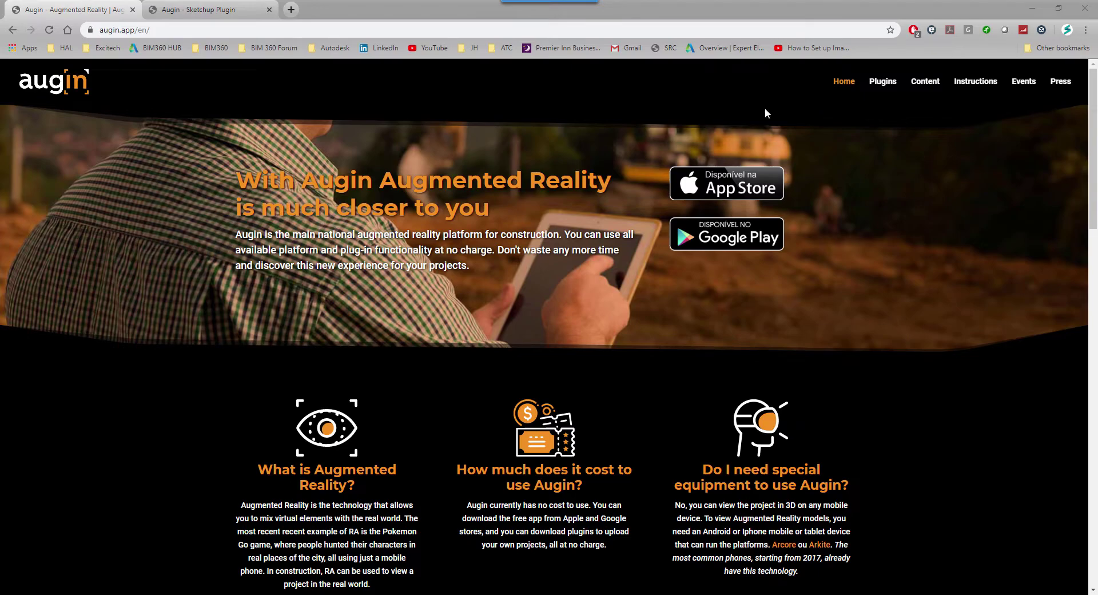
{"action": "left_click", "coordinate": [874, 84]}
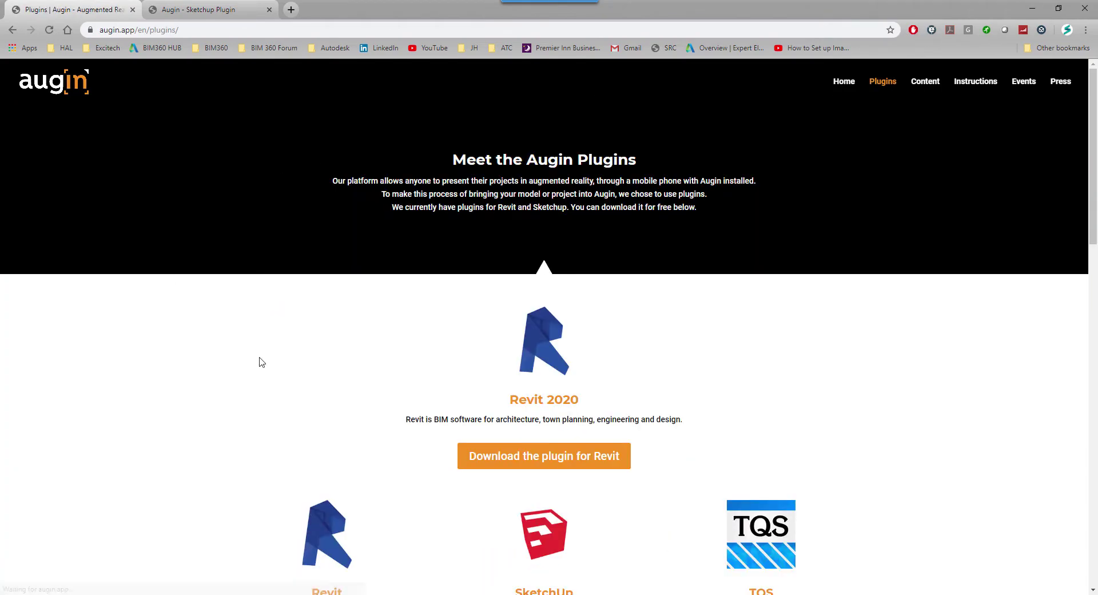
{"action": "scroll", "coordinate": [331, 344], "scroll_direction": "down", "scroll_amount": 4}
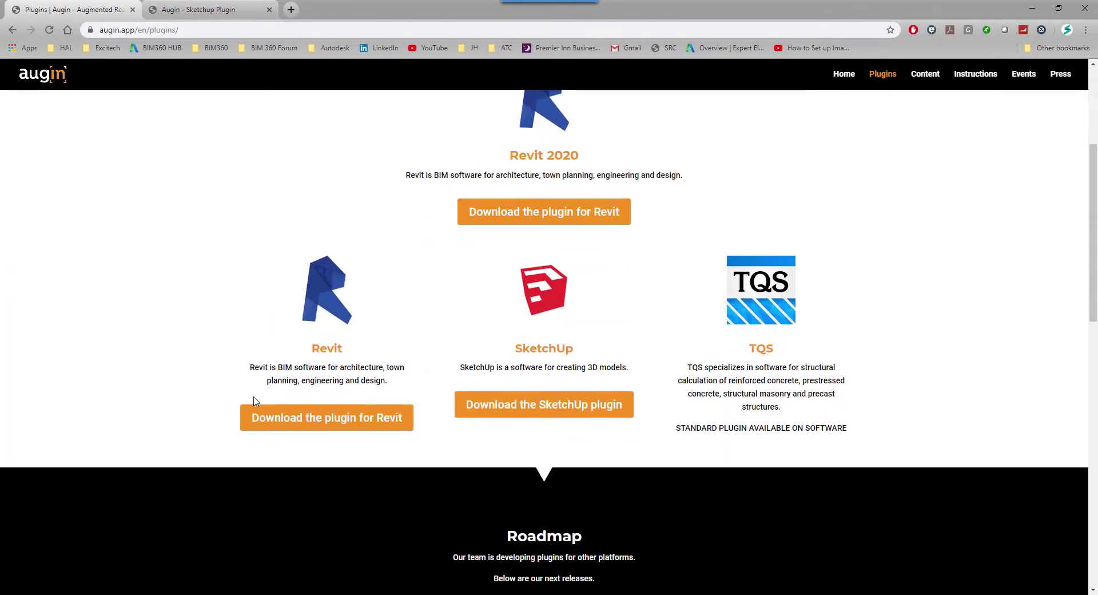
{"action": "left_click", "coordinate": [515, 407]}
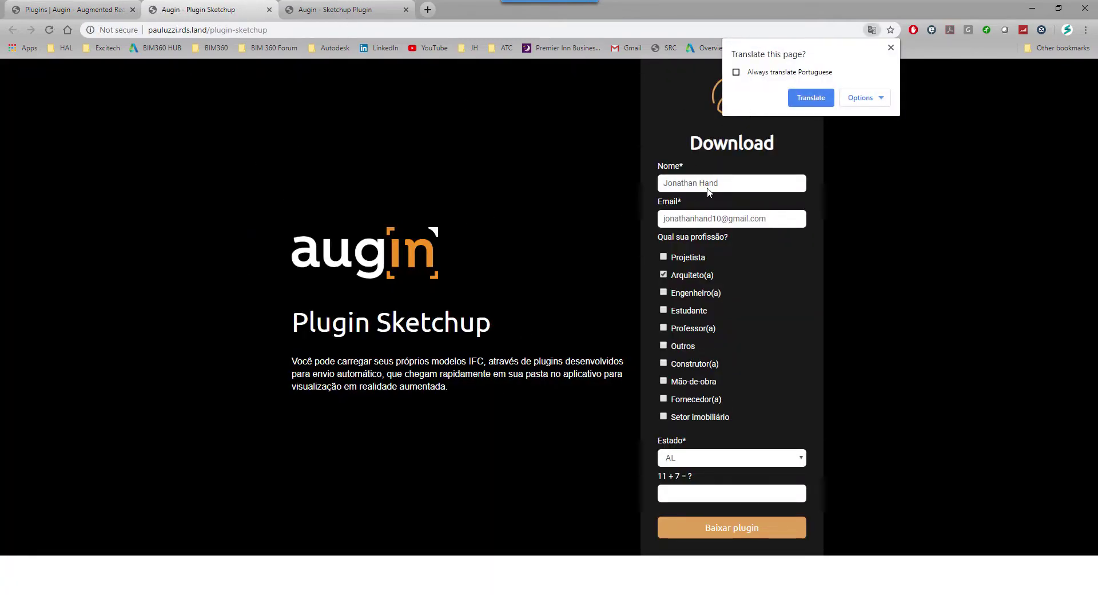
{"action": "left_click", "coordinate": [812, 98]}
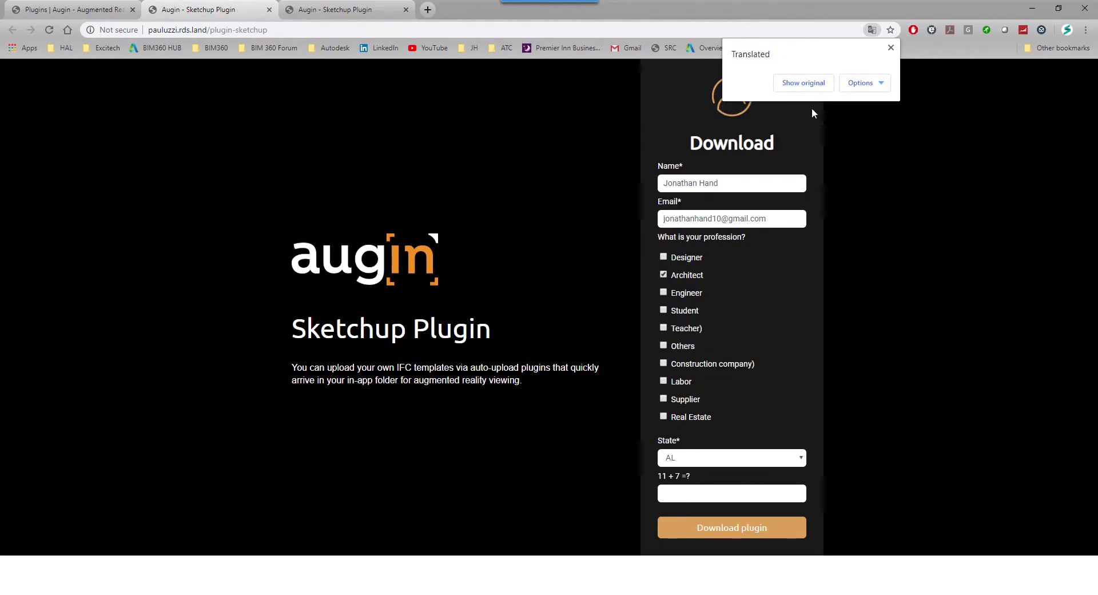
{"action": "left_click", "coordinate": [891, 48]}
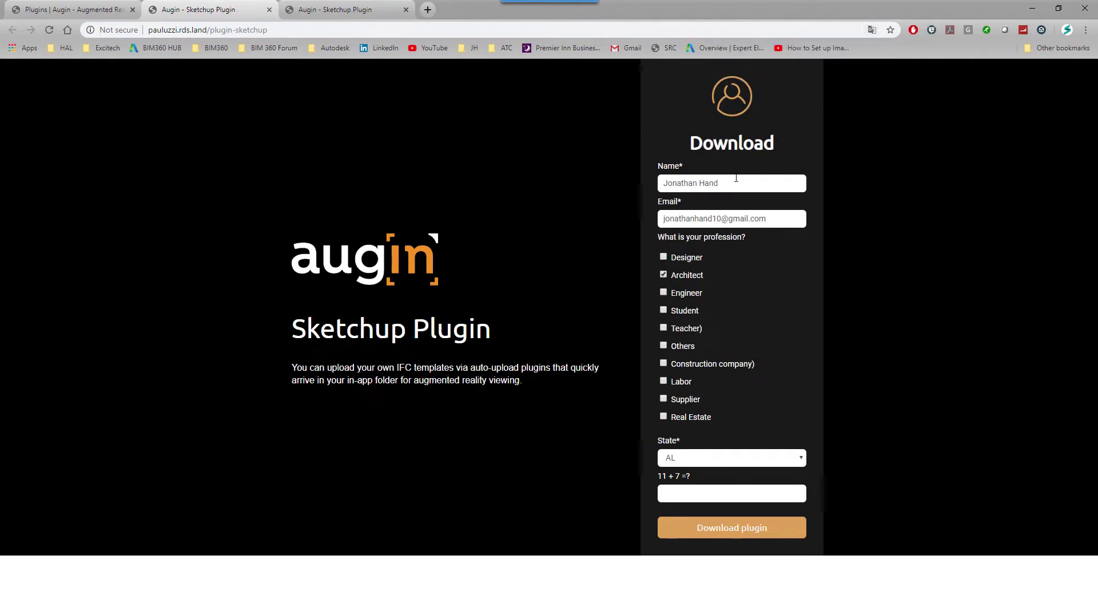
Complete the form with state AL and check answer 18, then submit it
{"action": "left_click", "coordinate": [709, 217]}
{"action": "left_click", "coordinate": [692, 458]}
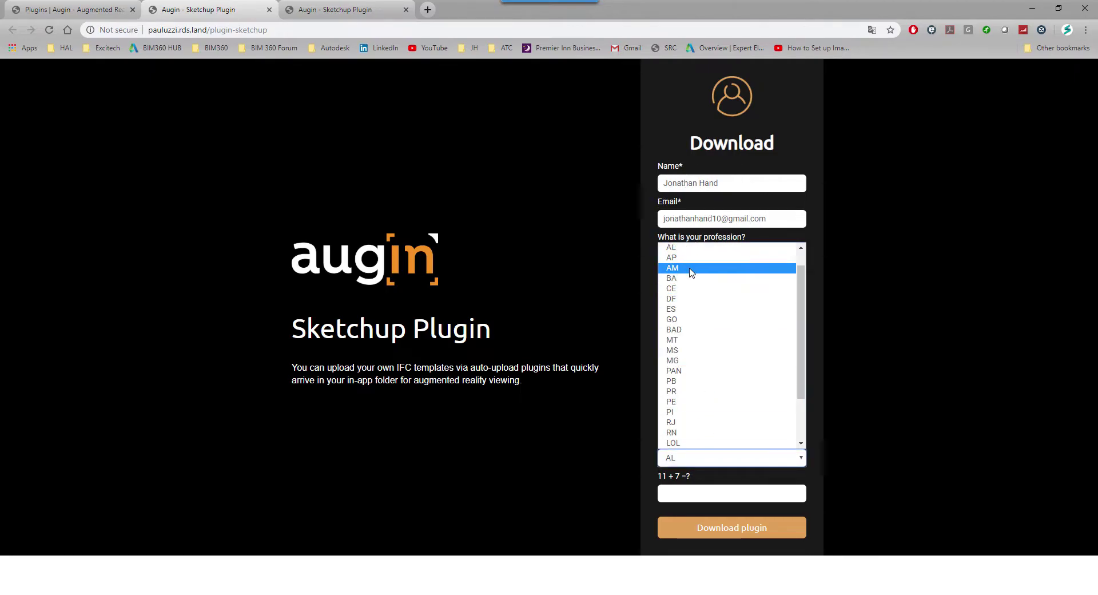
{"action": "scroll", "coordinate": [692, 272], "scroll_direction": "up", "scroll_amount": 1}
{"action": "key", "text": "m"}
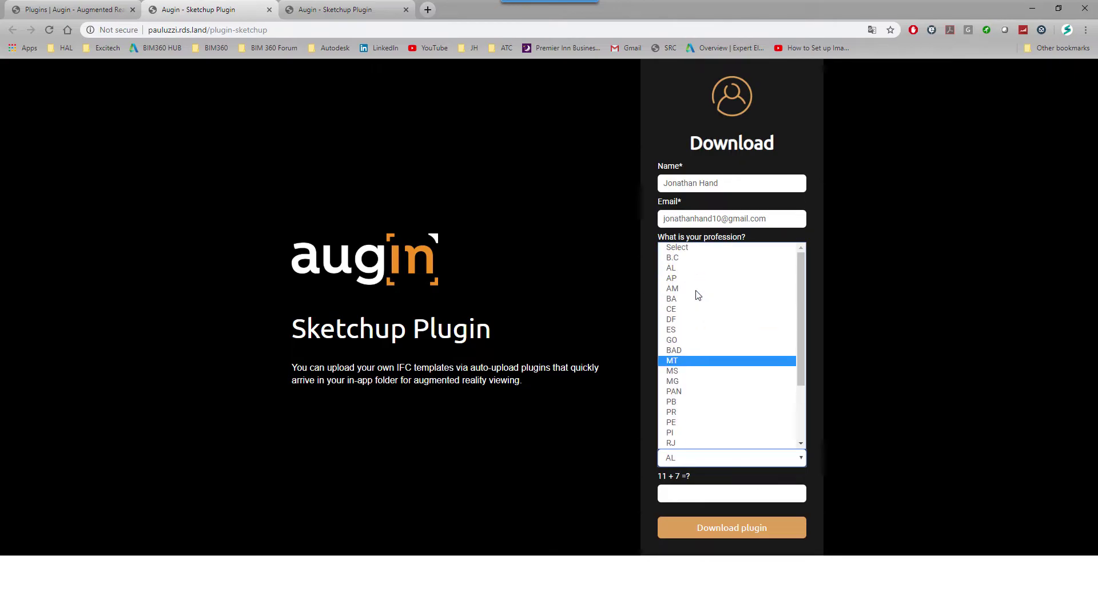
{"action": "left_click", "coordinate": [694, 268]}
{"action": "left_click", "coordinate": [685, 493]}
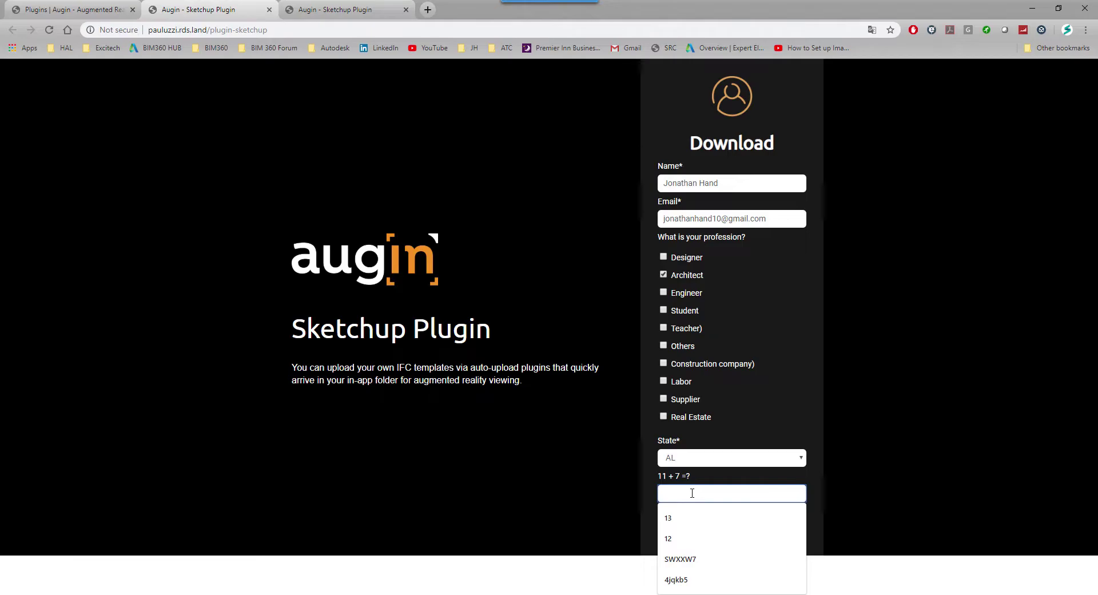
{"action": "type", "text": "18"}
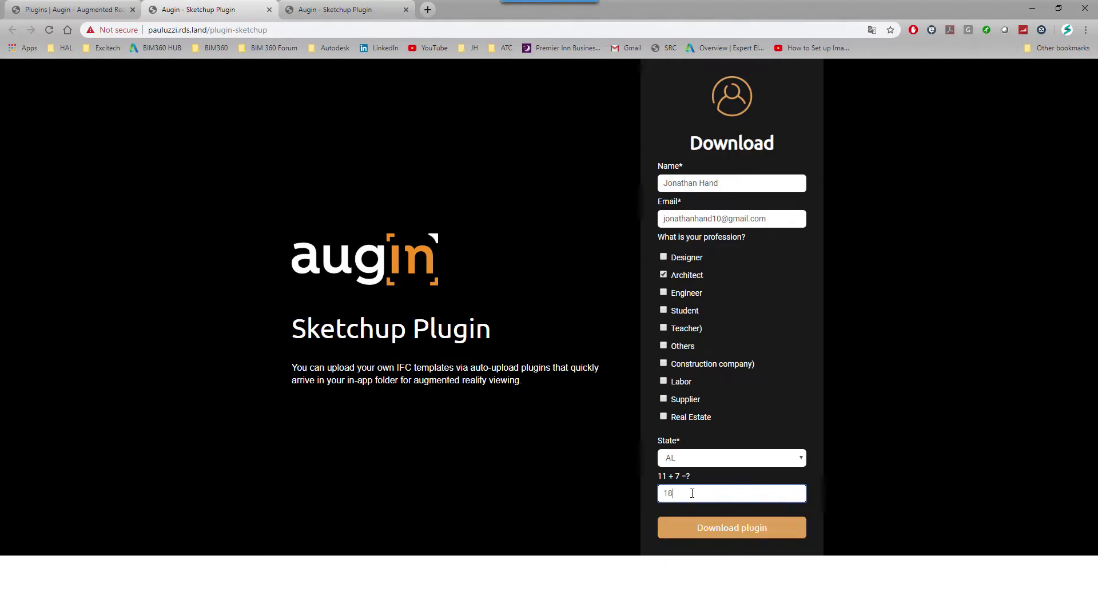
{"action": "left_click", "coordinate": [746, 530]}
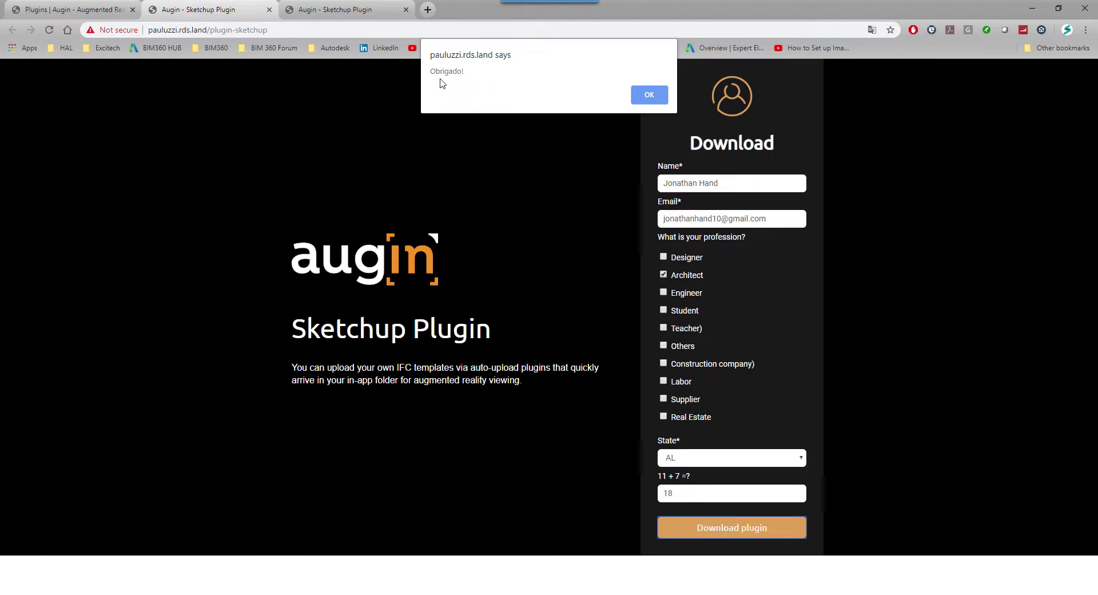
{"action": "left_click", "coordinate": [649, 95]}
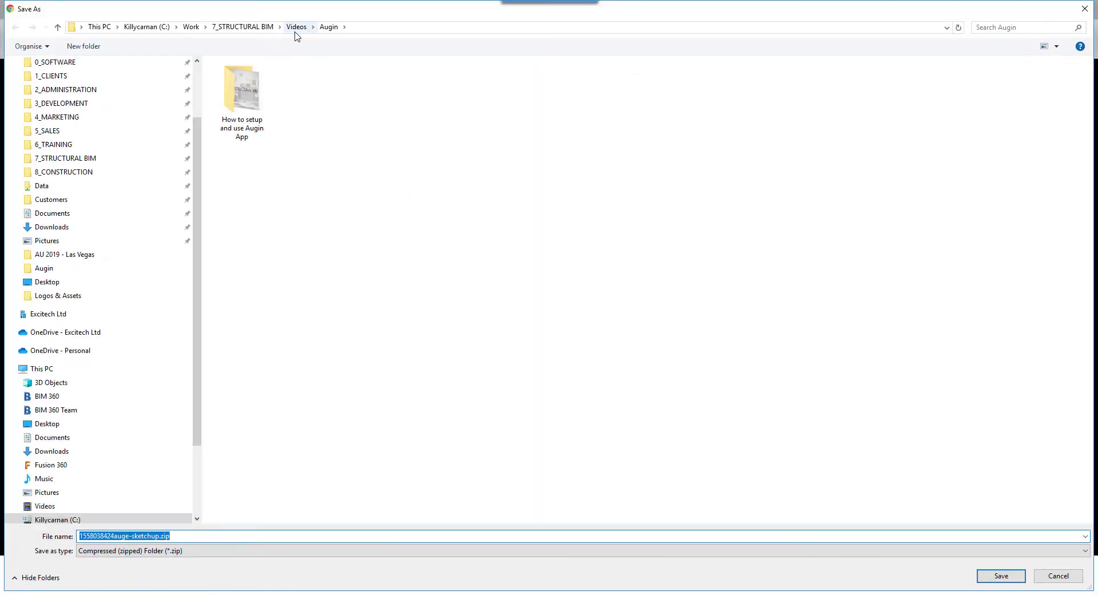
Save the plugin zip to the Augin folder and show it in File Explorer
{"action": "left_click", "coordinate": [990, 580]}
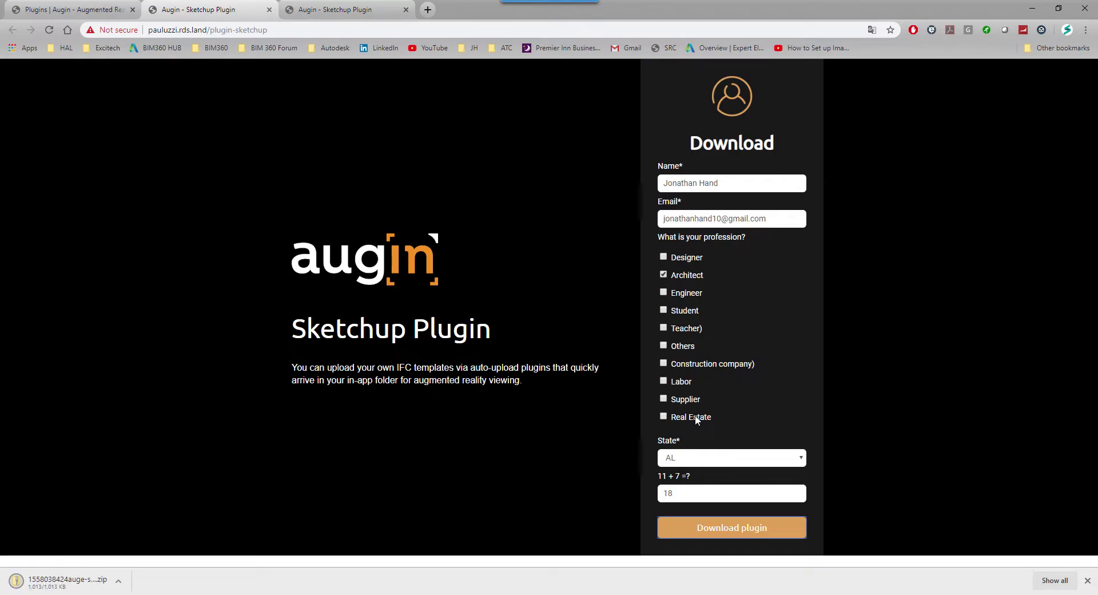
{"action": "left_click", "coordinate": [119, 582]}
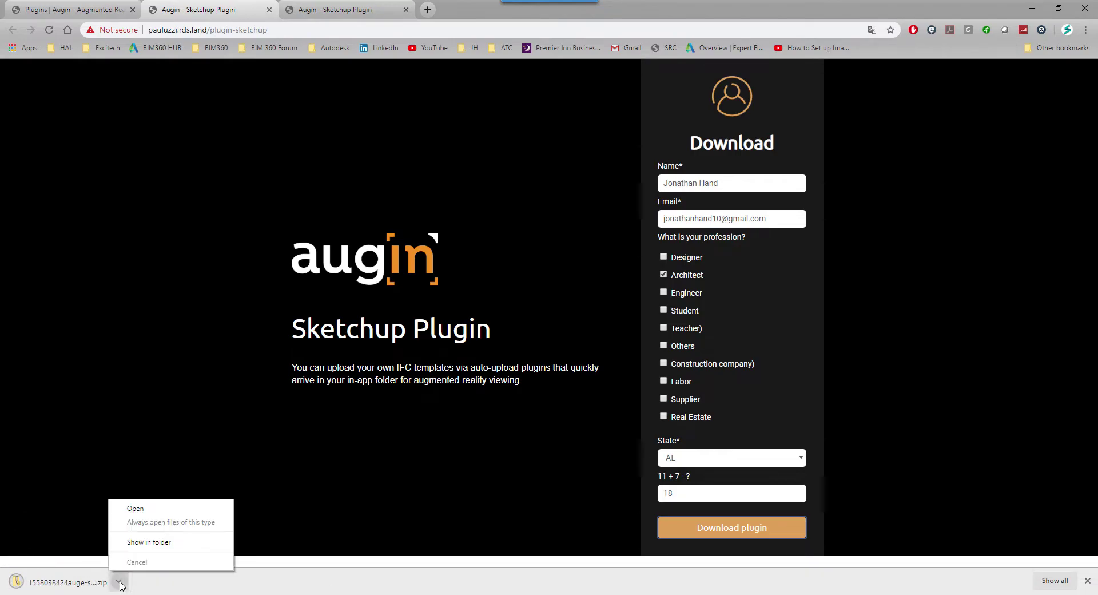
{"action": "left_click", "coordinate": [148, 541]}
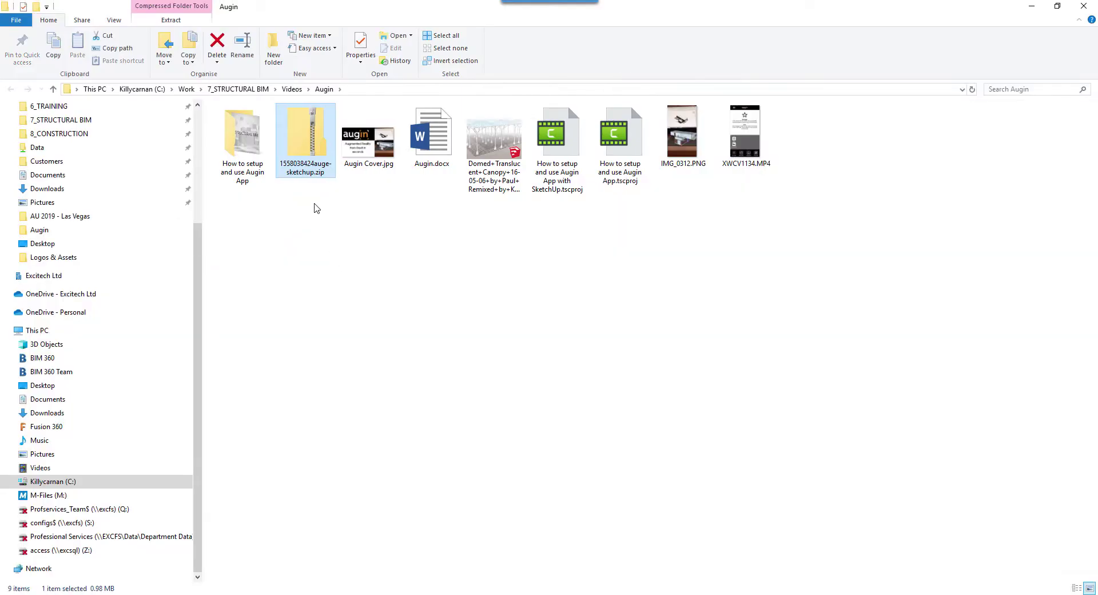
{"action": "right_click", "coordinate": [312, 168]}
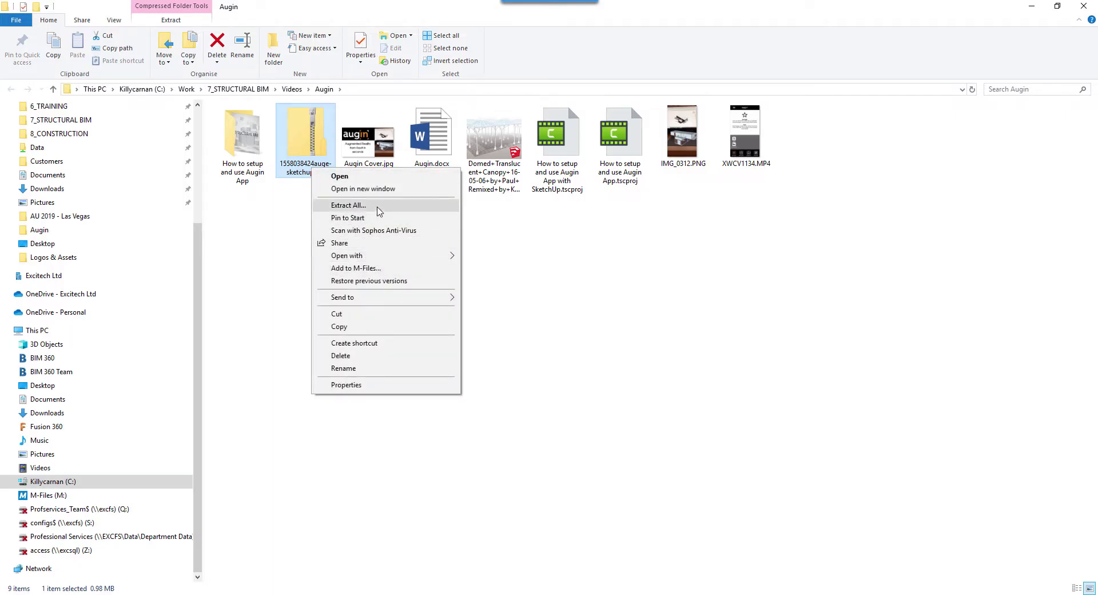
{"action": "left_click", "coordinate": [378, 211]}
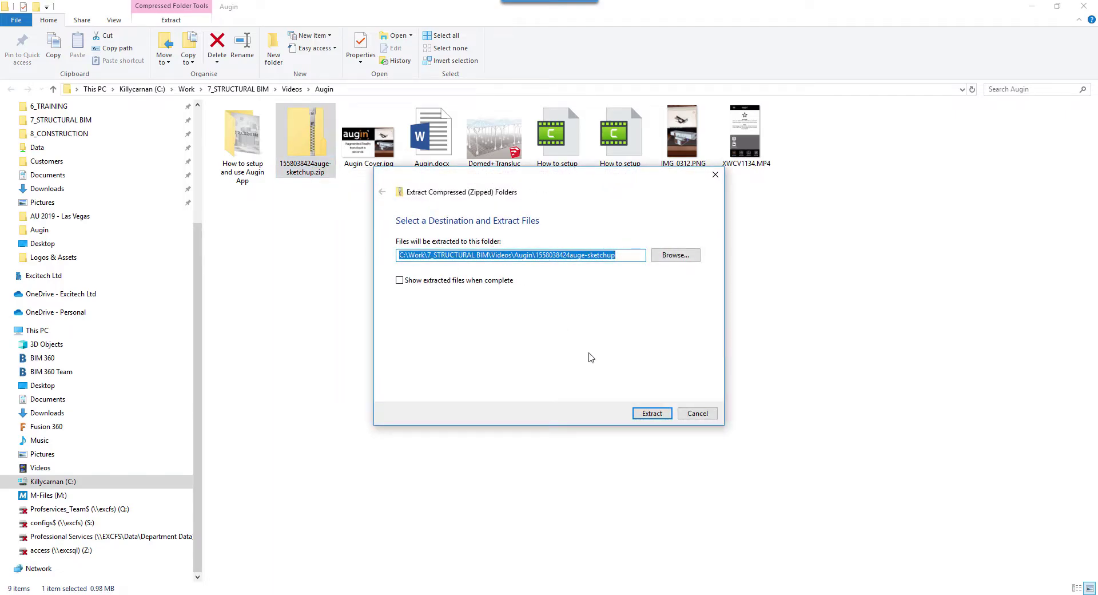
{"action": "left_click", "coordinate": [652, 413]}
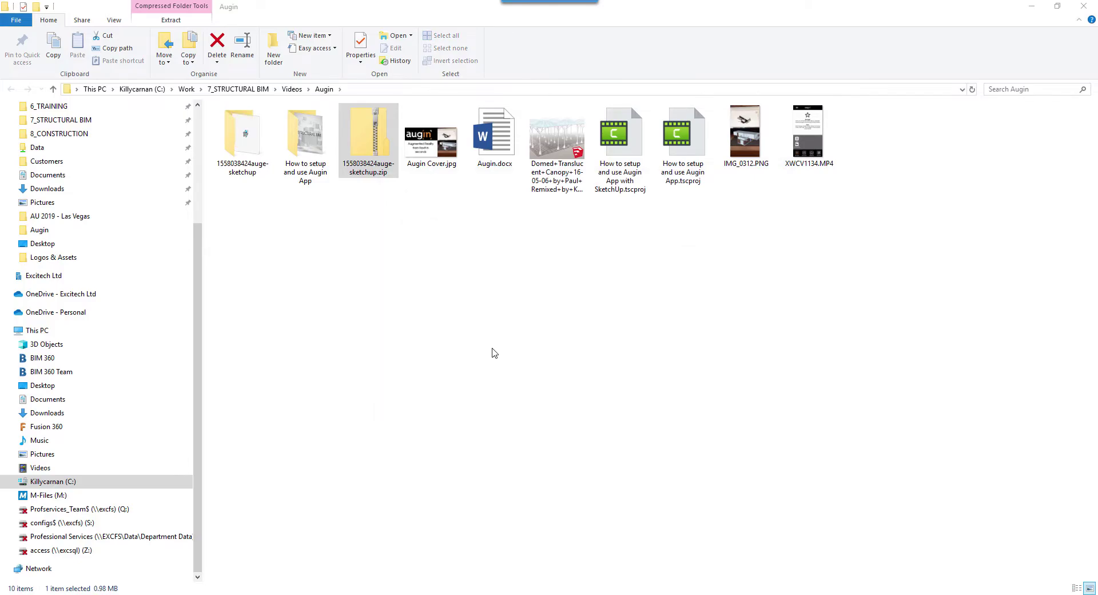
Launch the Auge-SketchUp Pro 2017-2019.msi installer, allowing the unrecognised app to run
{"action": "double_click", "coordinate": [251, 152]}
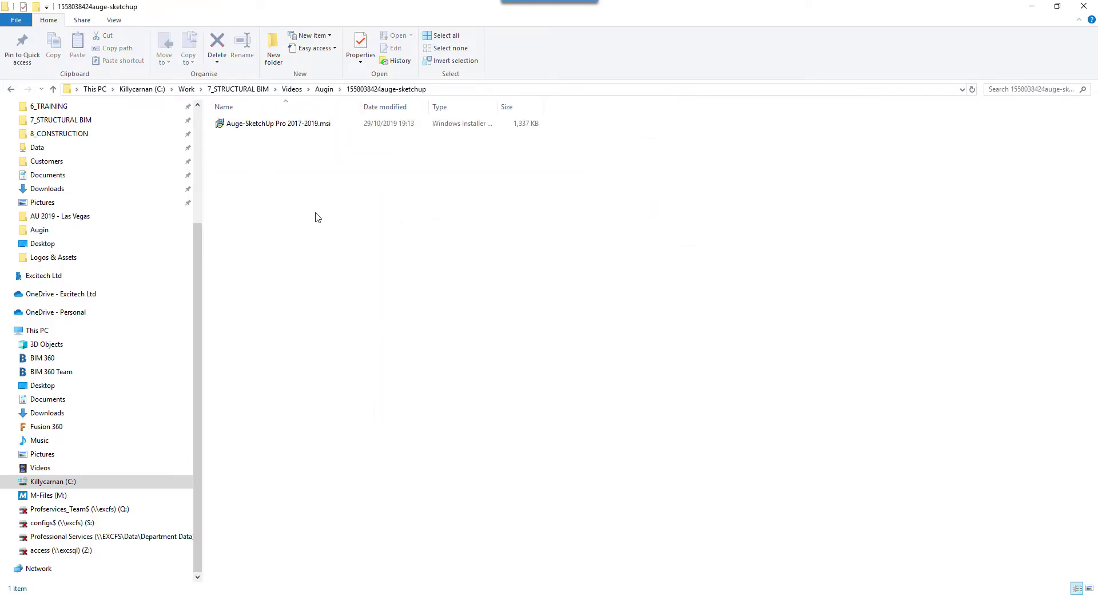
{"action": "double_click", "coordinate": [318, 123]}
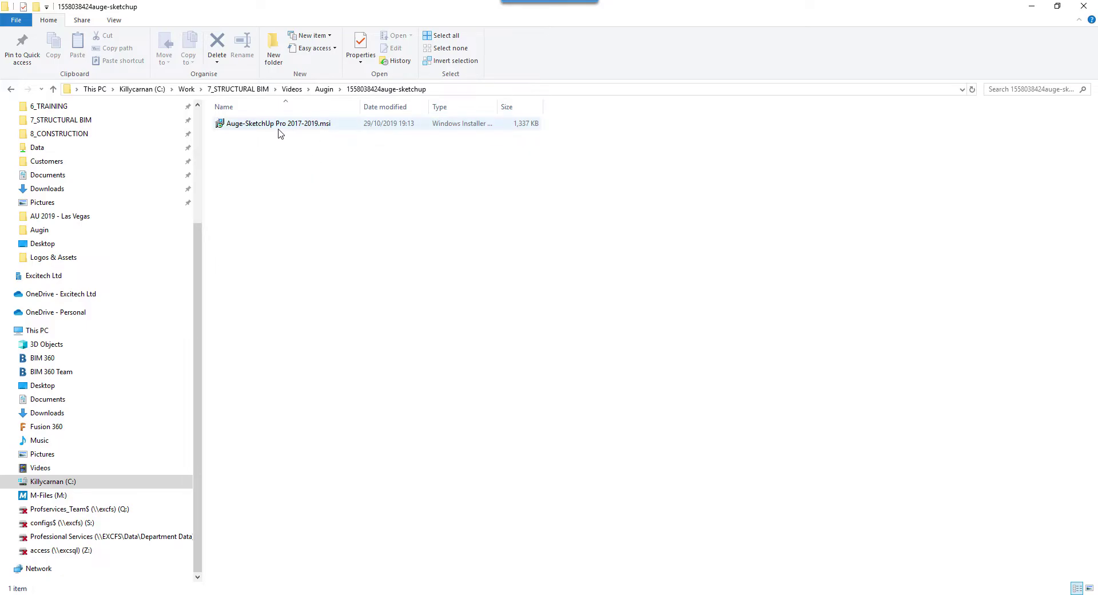
{"action": "double_click", "coordinate": [310, 124]}
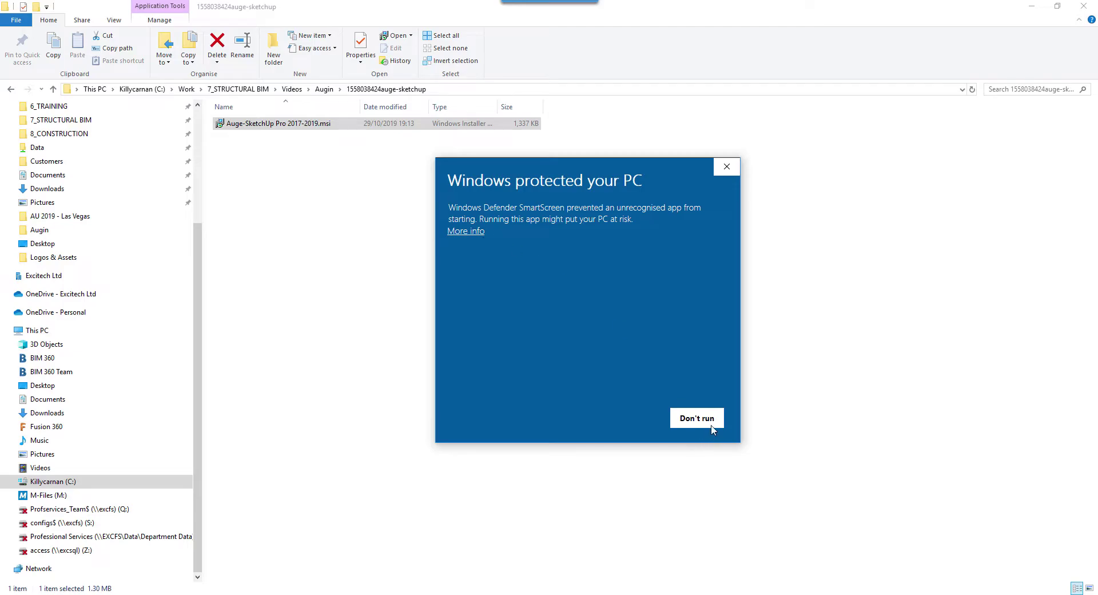
{"action": "left_click", "coordinate": [474, 234]}
{"action": "left_click", "coordinate": [627, 417]}
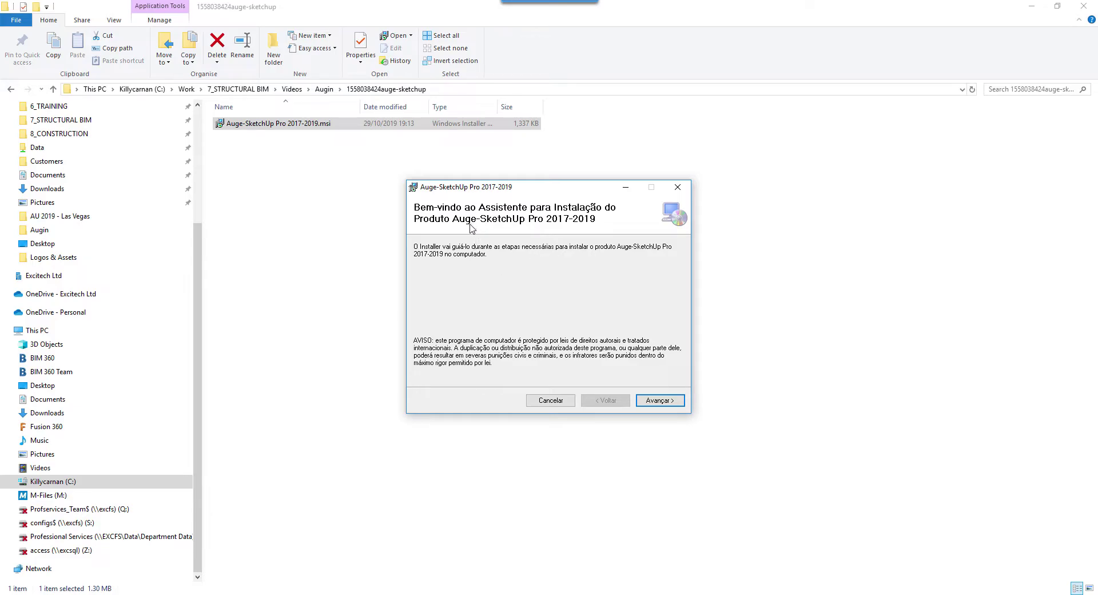
Install the plugin into the default folder and close the finished installer
{"action": "left_click", "coordinate": [656, 402]}
{"action": "left_click_drag", "start_coordinate": [588, 300], "coordinate": [423, 298]}
{"action": "left_click", "coordinate": [657, 403]}
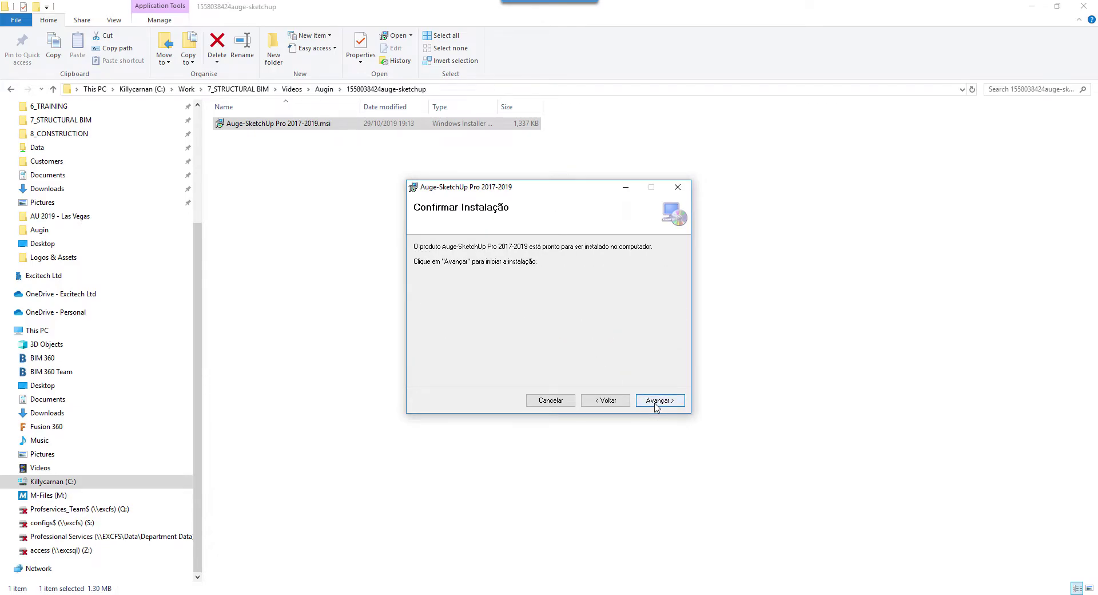
{"action": "left_click", "coordinate": [658, 402]}
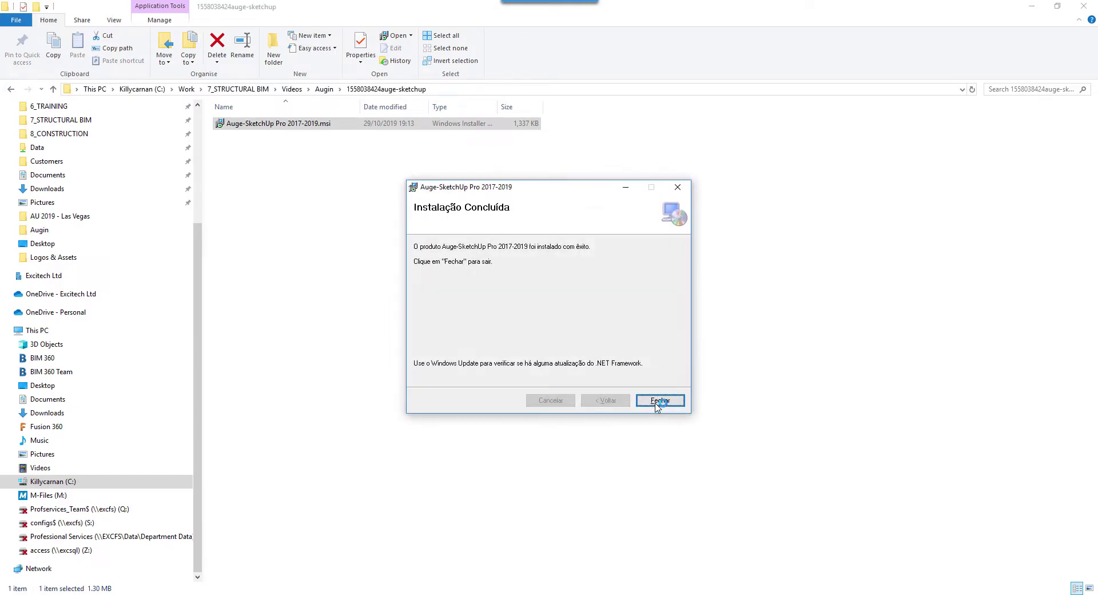
{"action": "left_click", "coordinate": [659, 402]}
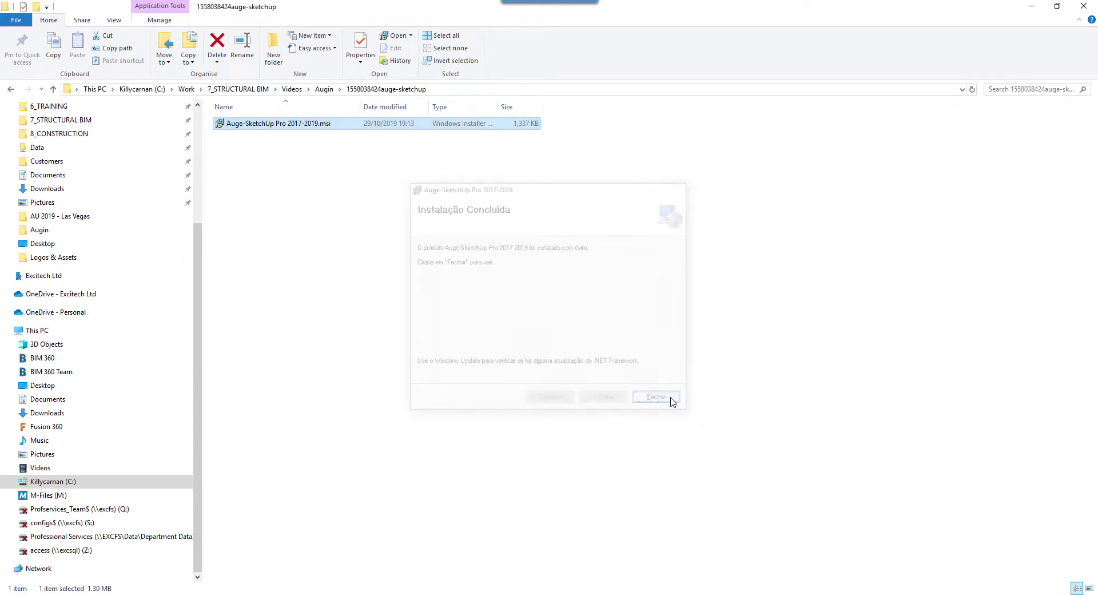
Launch SketchUp 2019 from the desktop and open the recent Domed Translucent Canopy model
{"action": "key", "text": "super+d"}
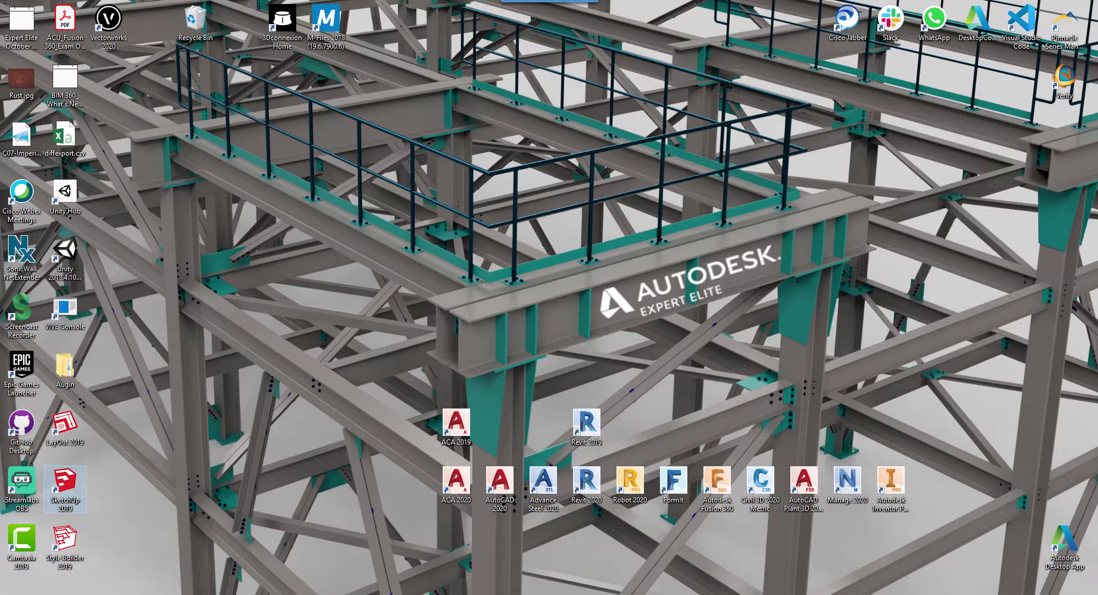
{"action": "double_click", "coordinate": [65, 485]}
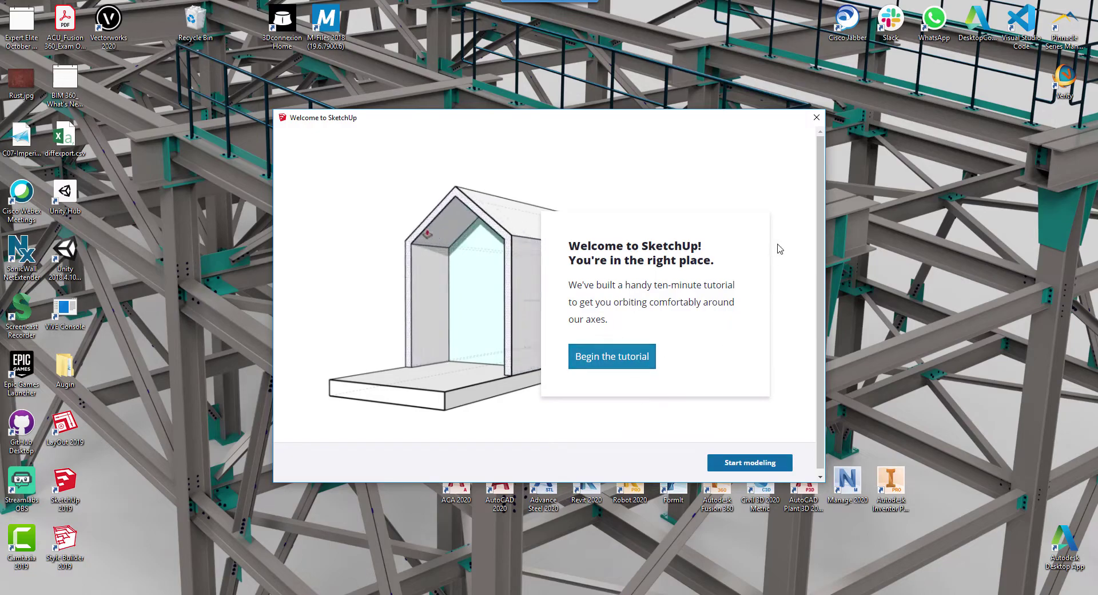
{"action": "left_click", "coordinate": [757, 461]}
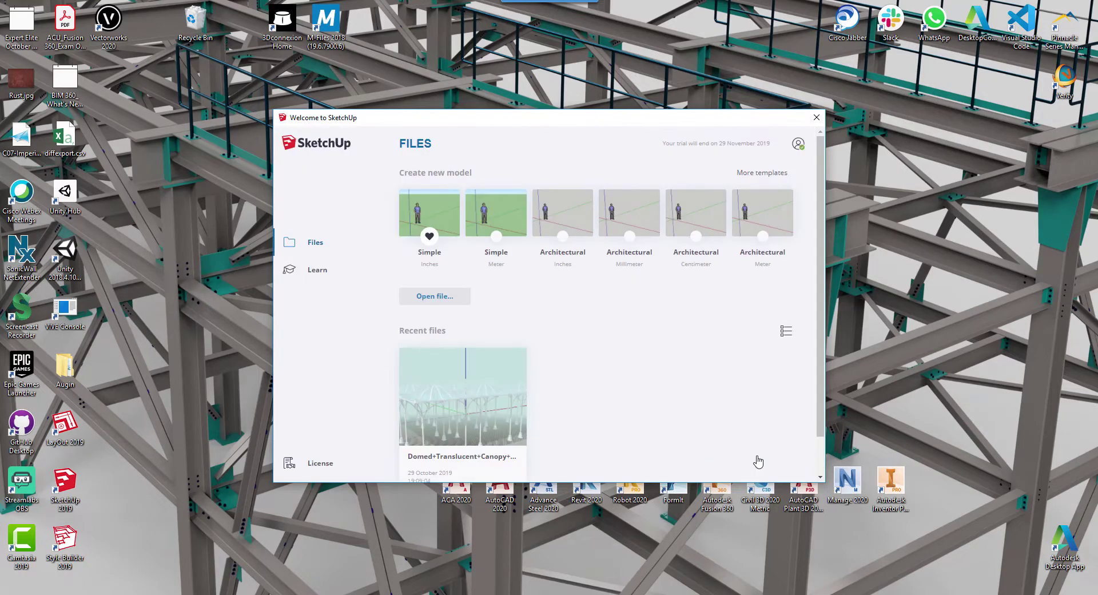
{"action": "scroll", "coordinate": [457, 346], "scroll_direction": "down", "scroll_amount": 1}
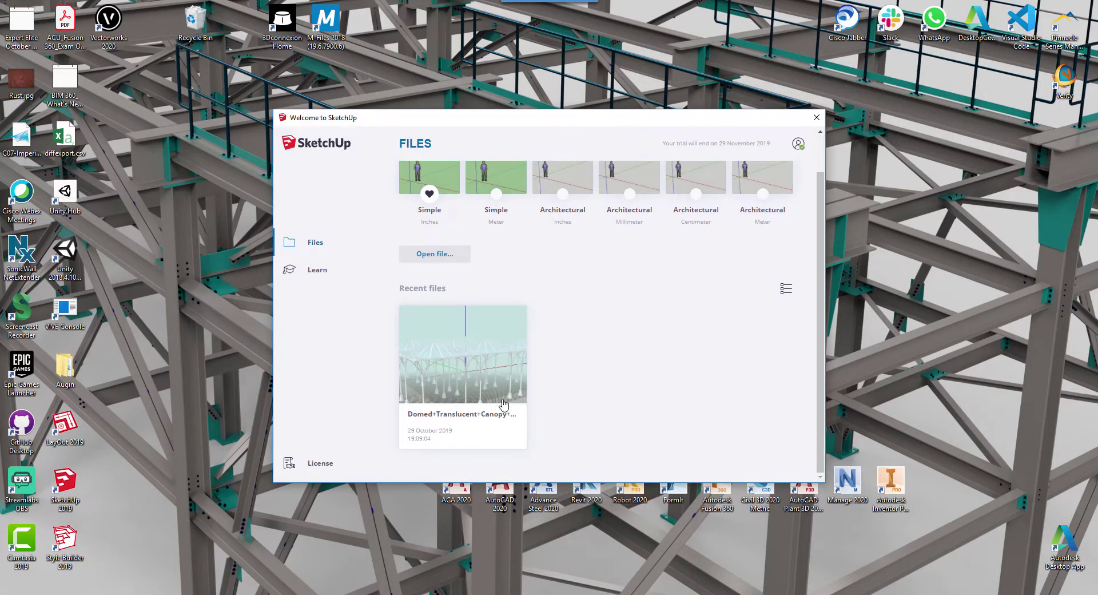
{"action": "left_click", "coordinate": [454, 341]}
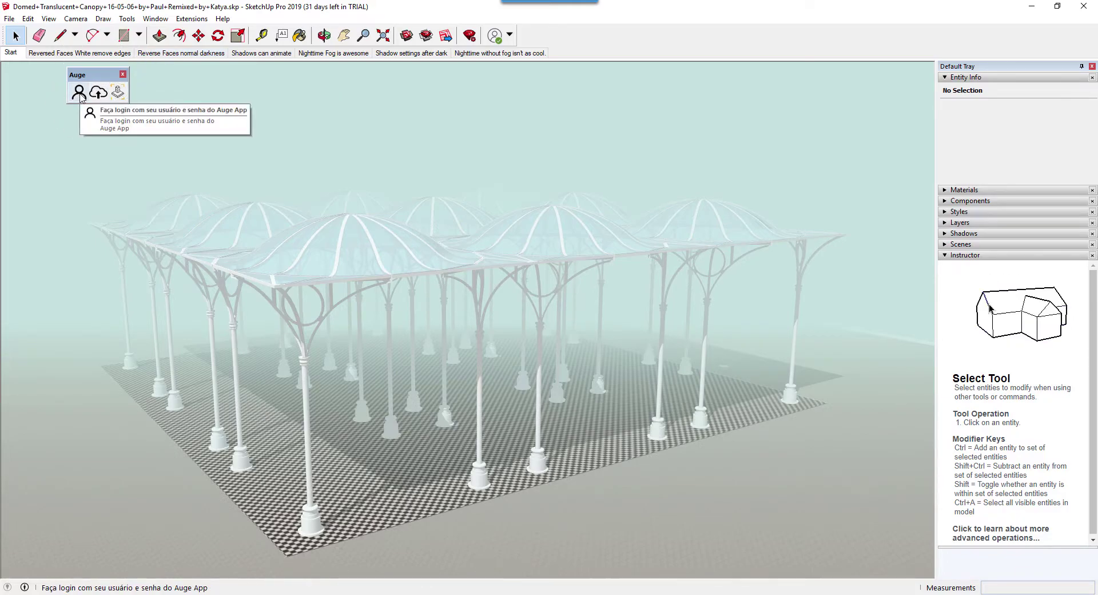
Log in to the Auge plugin with the account e-mail as Usuário and the password as Senha
{"action": "left_click", "coordinate": [80, 93]}
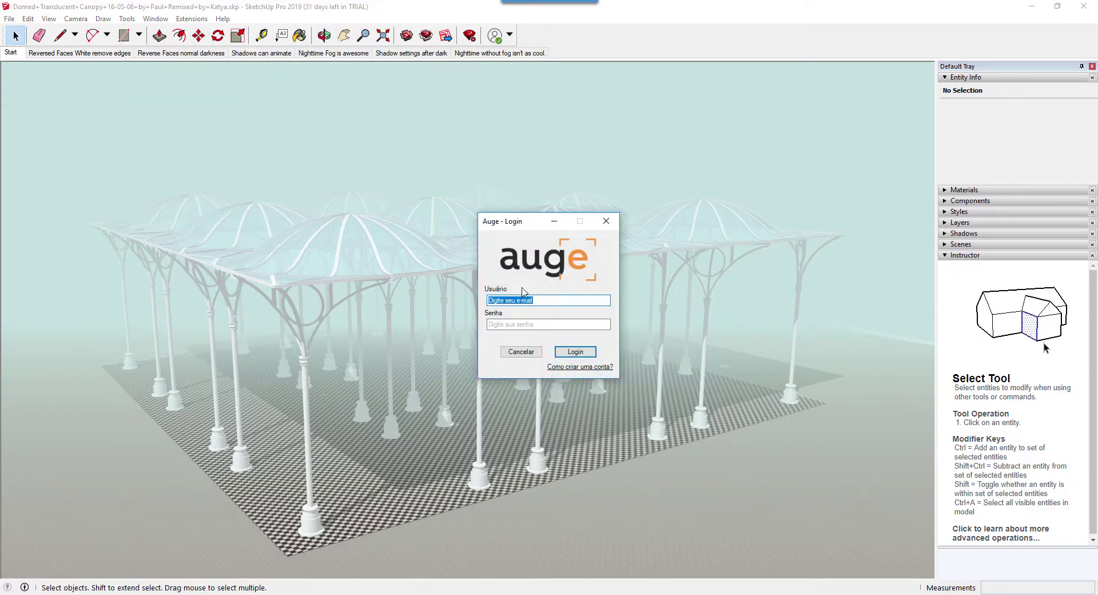
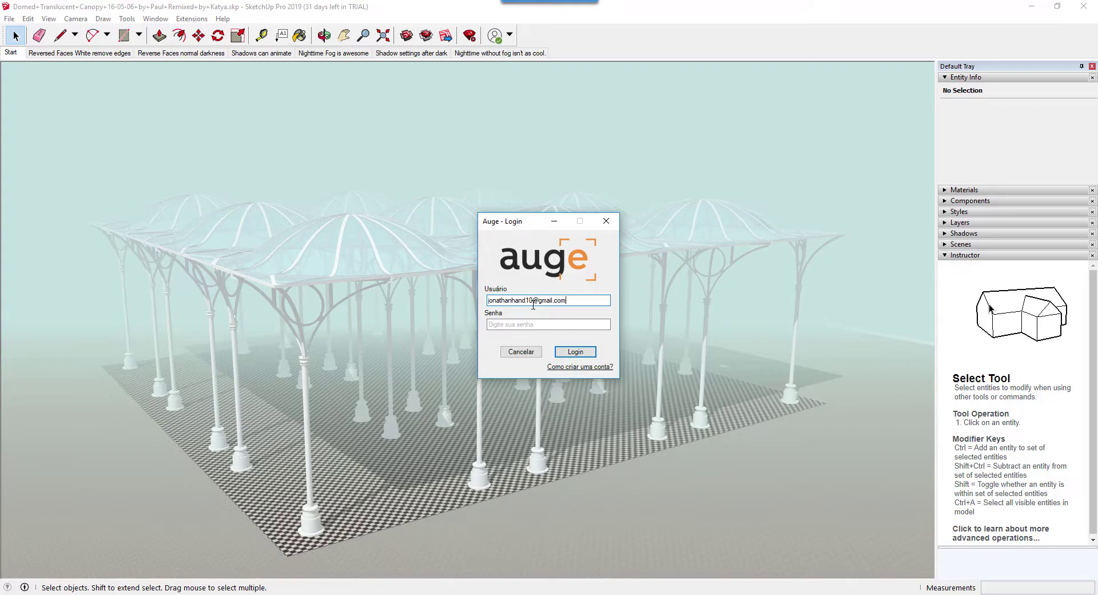
{"action": "key", "text": "Tab"}
{"action": "type", "text": "••••"}
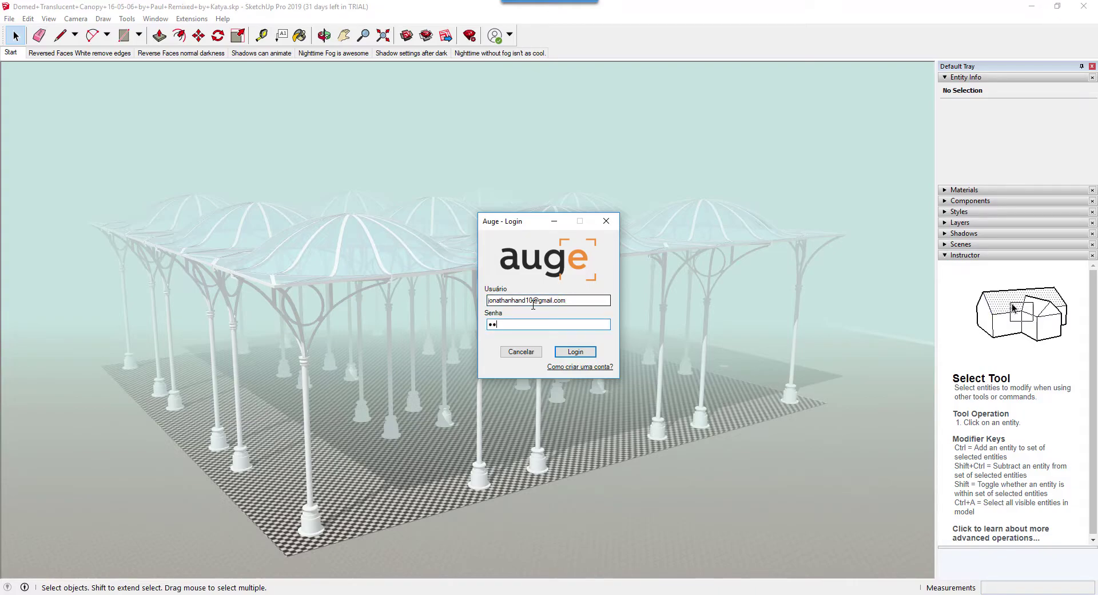
{"action": "type", "text": "••••"}
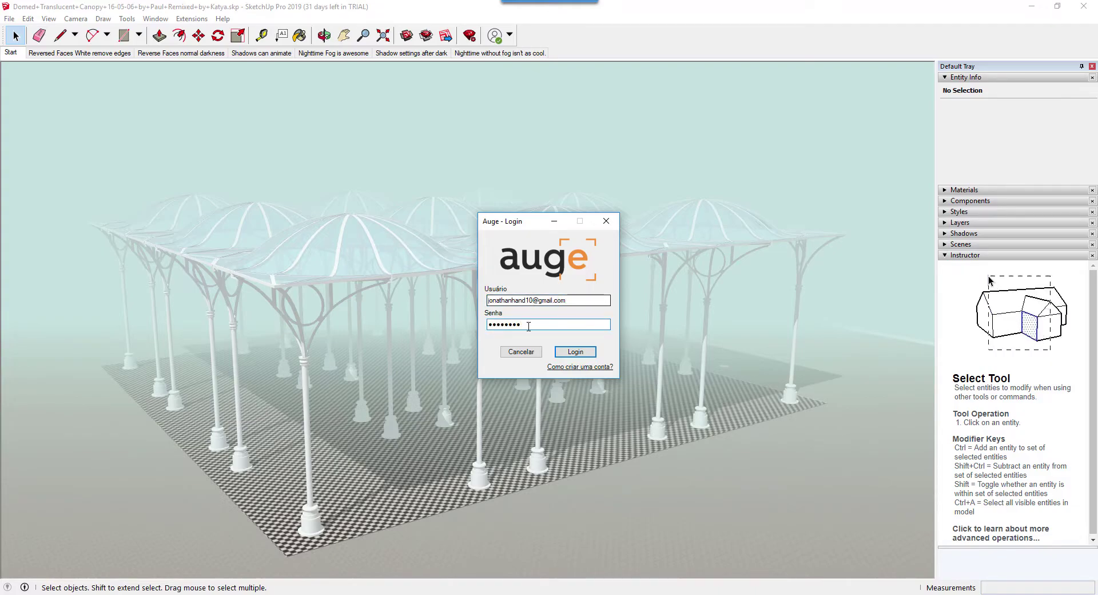
{"action": "left_click", "coordinate": [583, 355]}
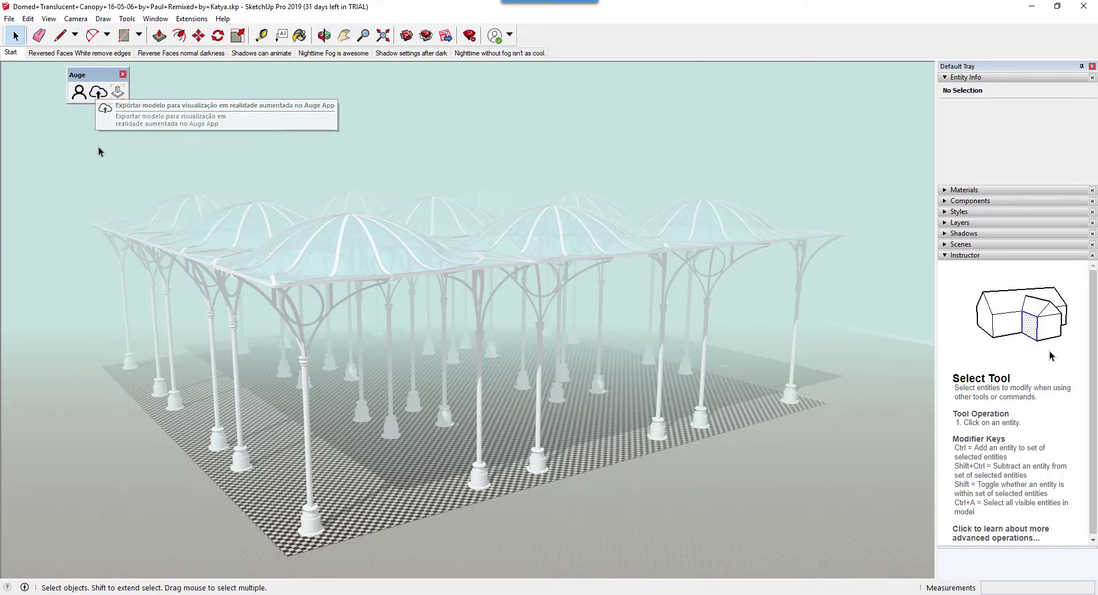
Upload the canopy model to Augin with the Auge export tool and confirm the success message
{"action": "left_click", "coordinate": [103, 95]}
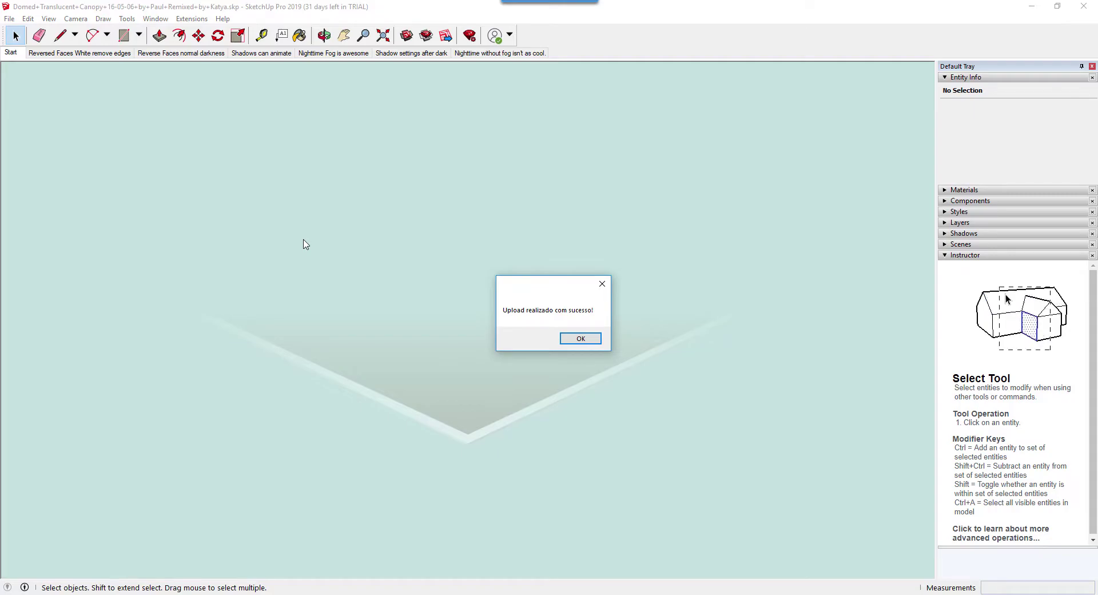
{"action": "left_click", "coordinate": [579, 338]}
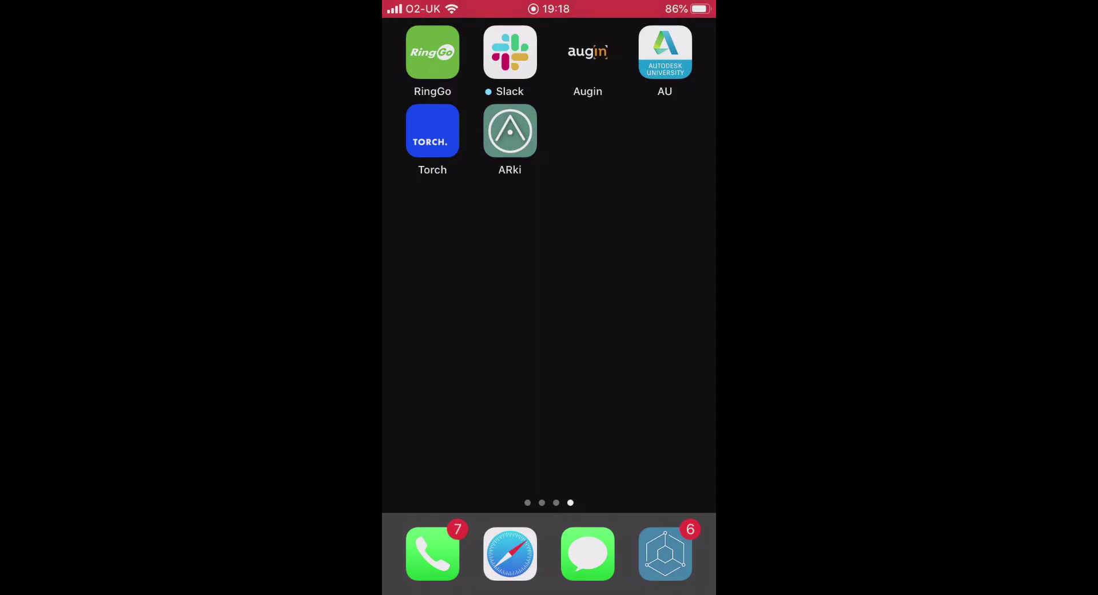
Open the Augin phone app and load the Domed Translucent Canopy model from My Augin
{"action": "left_click", "coordinate": [587, 57]}
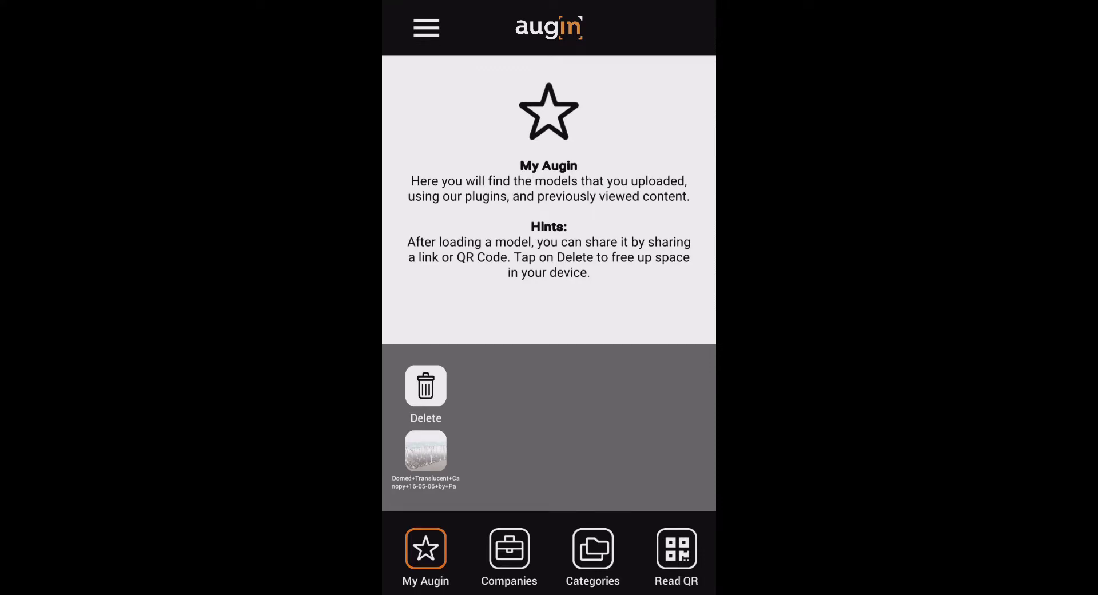
{"action": "left_click", "coordinate": [425, 450]}
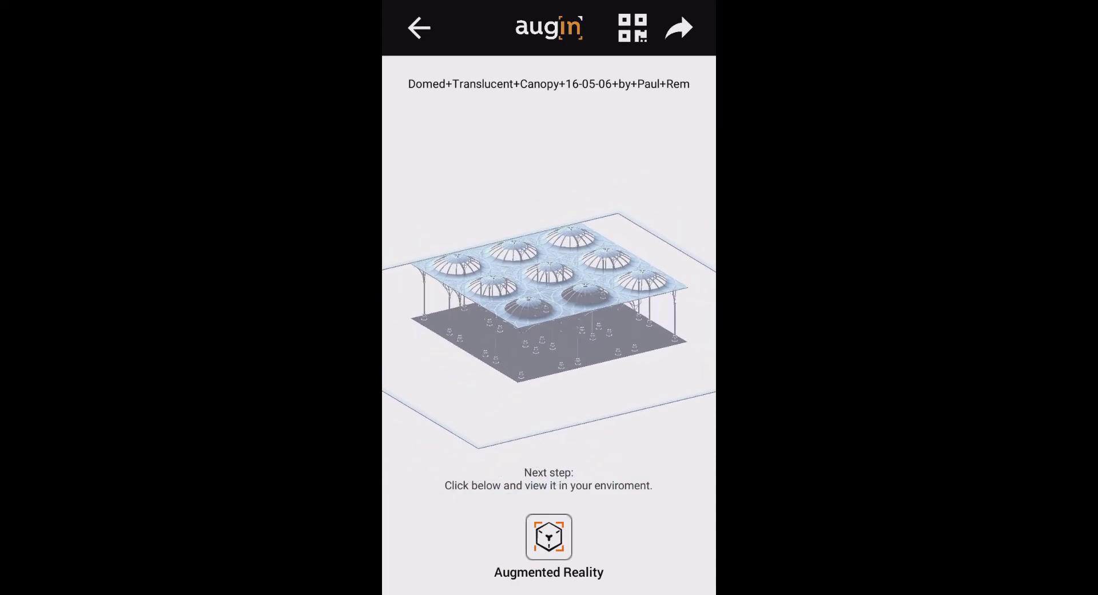
Start viewing the canopy model in Augin's augmented reality mode
{"action": "left_click", "coordinate": [548, 537]}
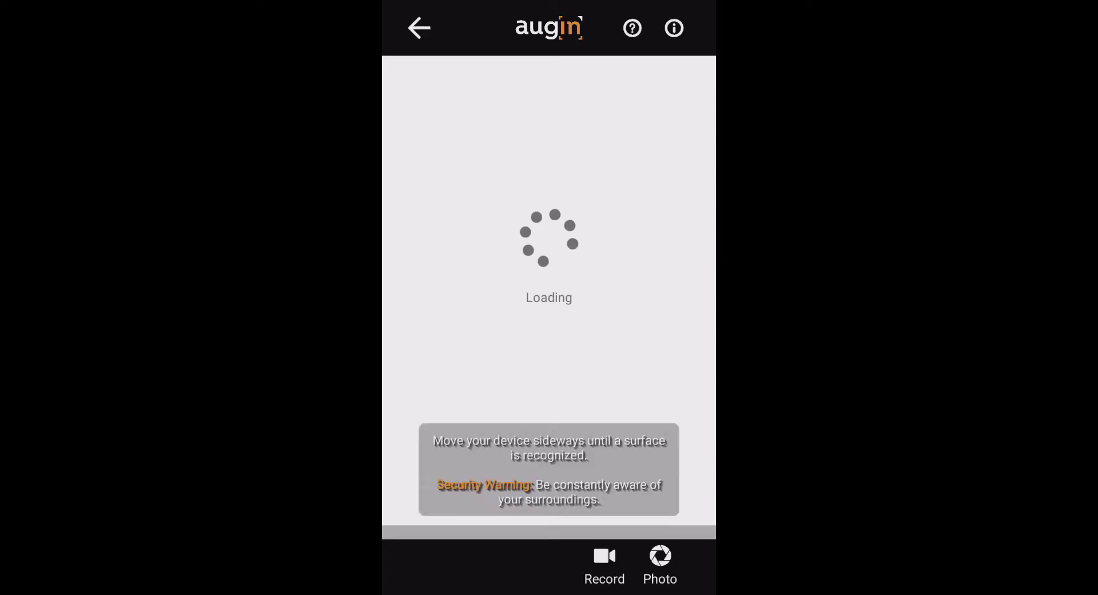